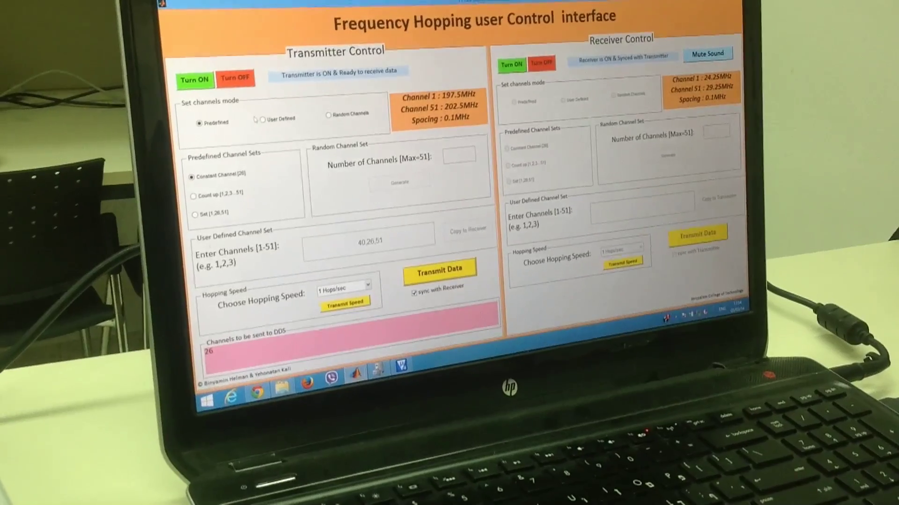
Set the Transmitter Control channel mode to User Defined.
click(262, 119)
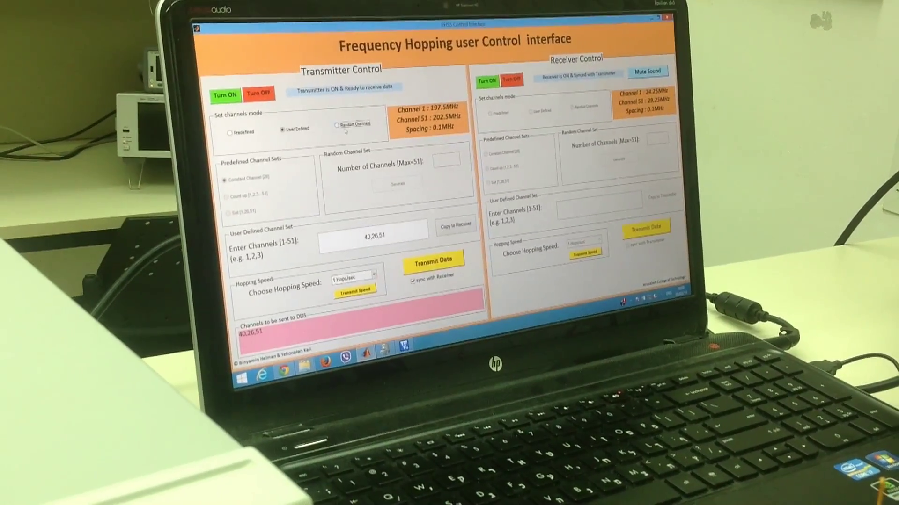
Generate a random 50-channel set and transmit it at 100 hops/sec to transmitter and receiver.
click(338, 125)
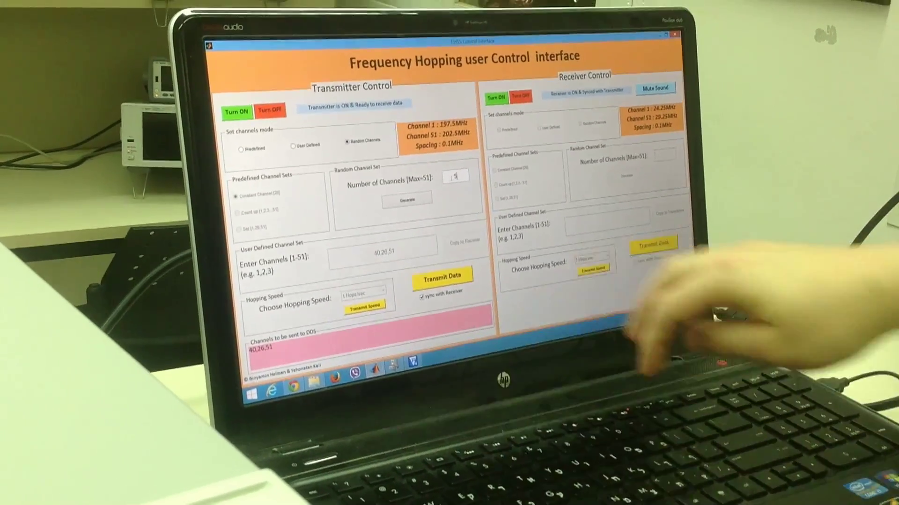
text(50)
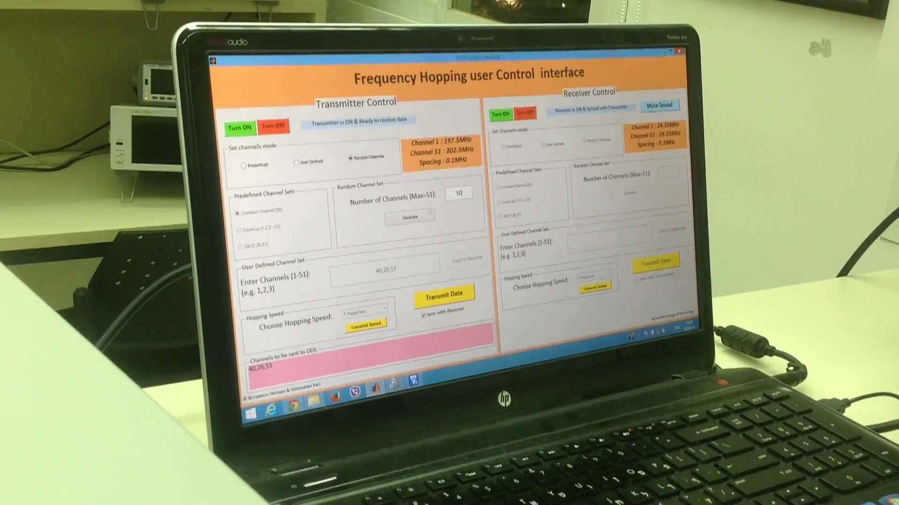
click(415, 223)
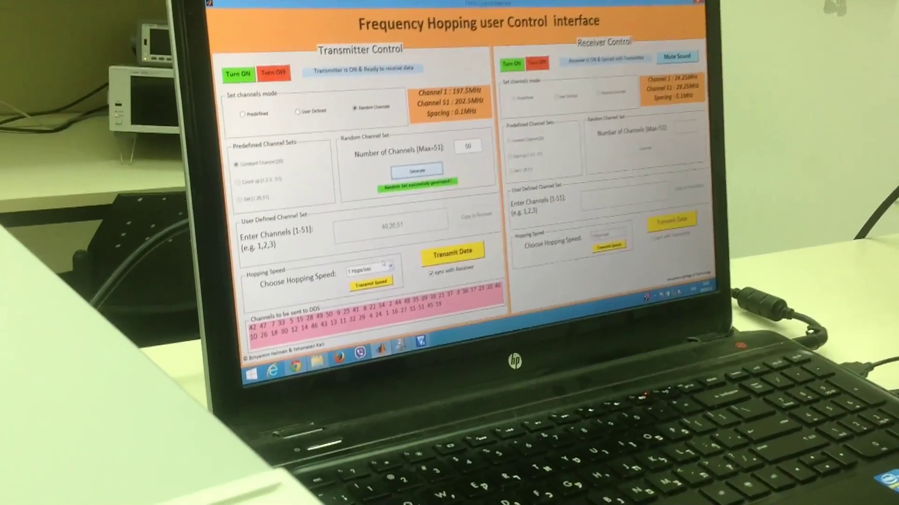
click(382, 295)
click(370, 260)
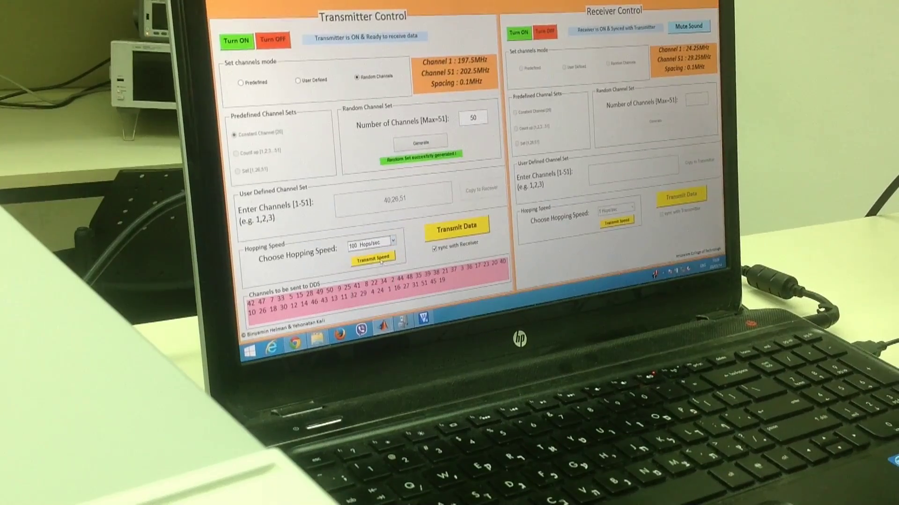
click(455, 229)
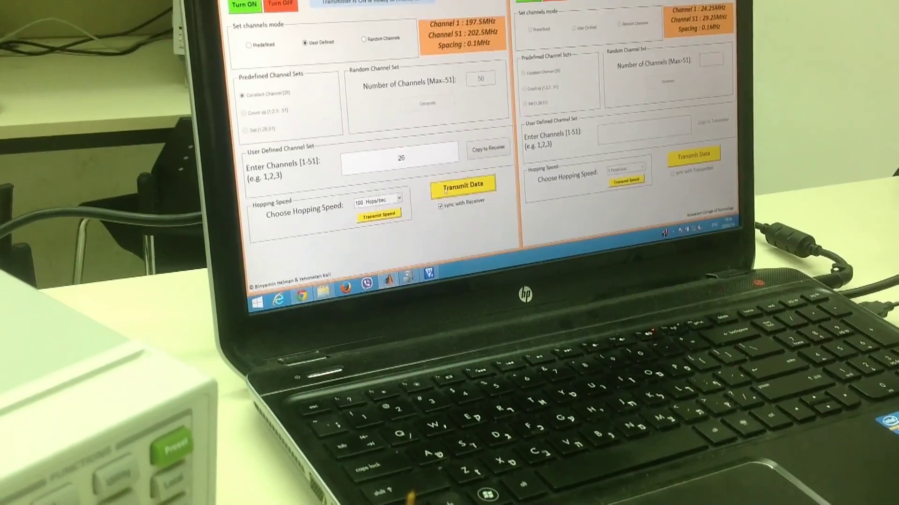
Transmit fixed channel 26 to the DDS, synced with the receiver at 100 hops/sec.
click(429, 221)
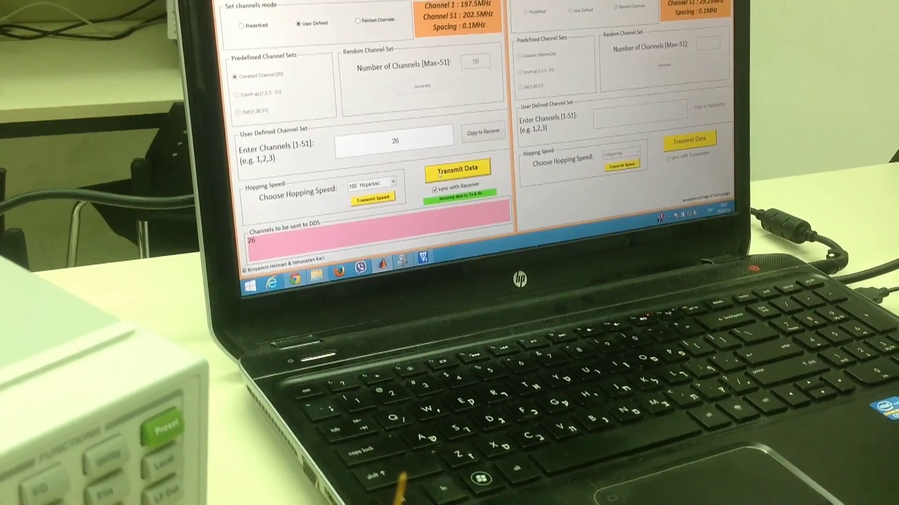